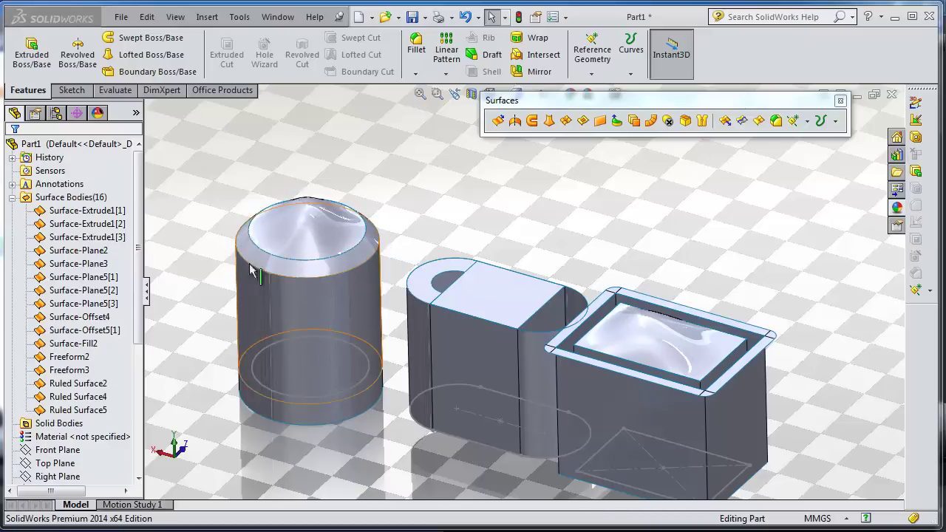
# - Examine the cylinder's freeform top, sloped ring and side wall by selecting each surface body individually
pyautogui.scroll(-3, 229, 312)
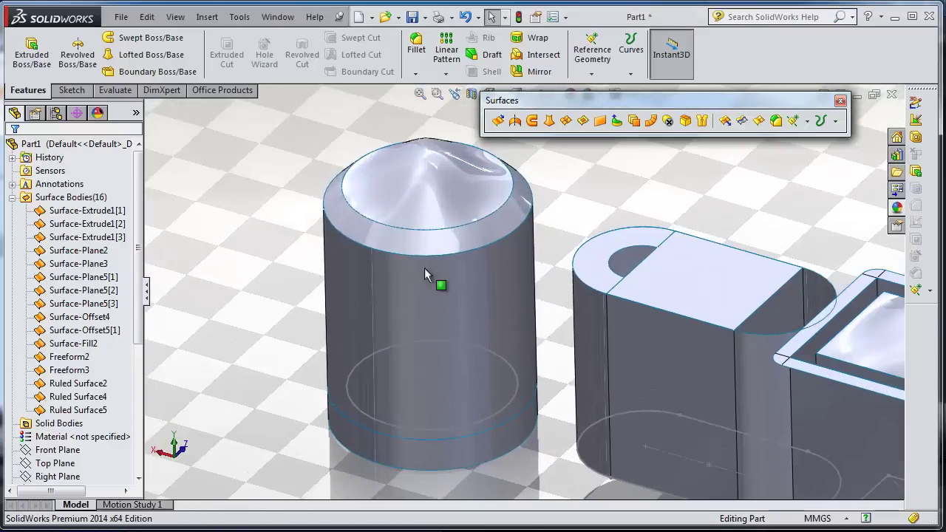
pyautogui.scroll(-2, 528, 214)
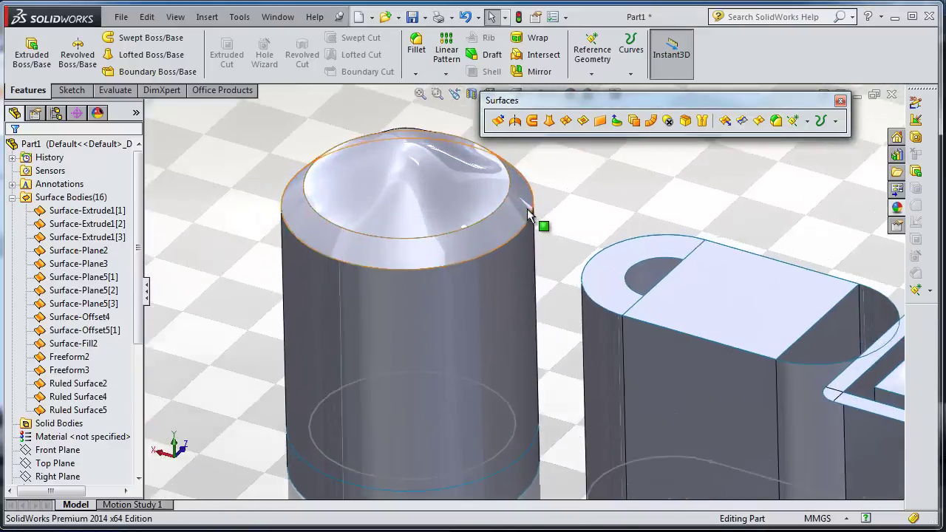
pyautogui.scroll(-1, 529, 215)
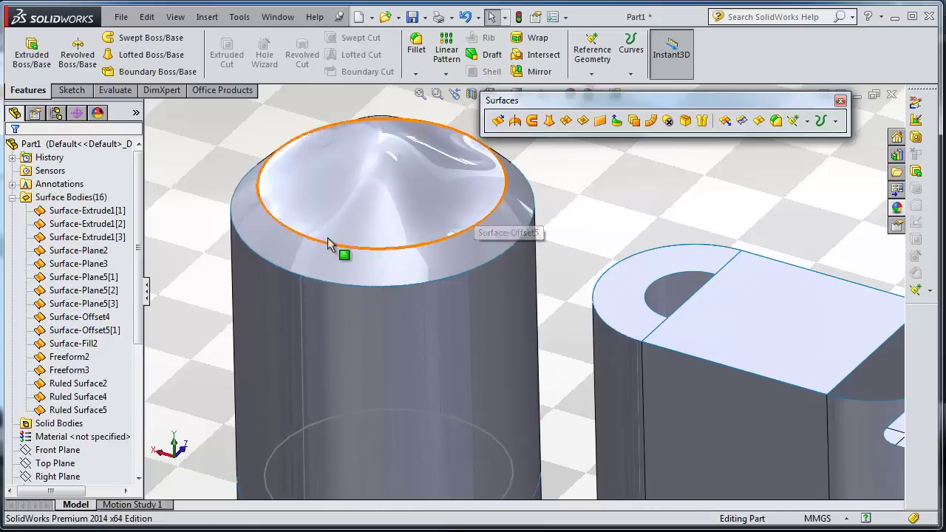
pyautogui.scroll(-3, 433, 283)
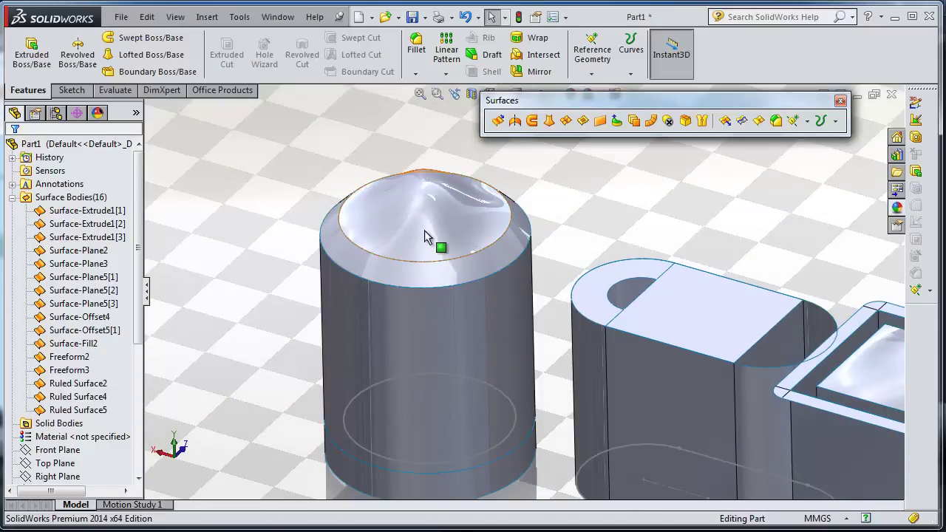
pyautogui.click(427, 242)
pyautogui.click(433, 275)
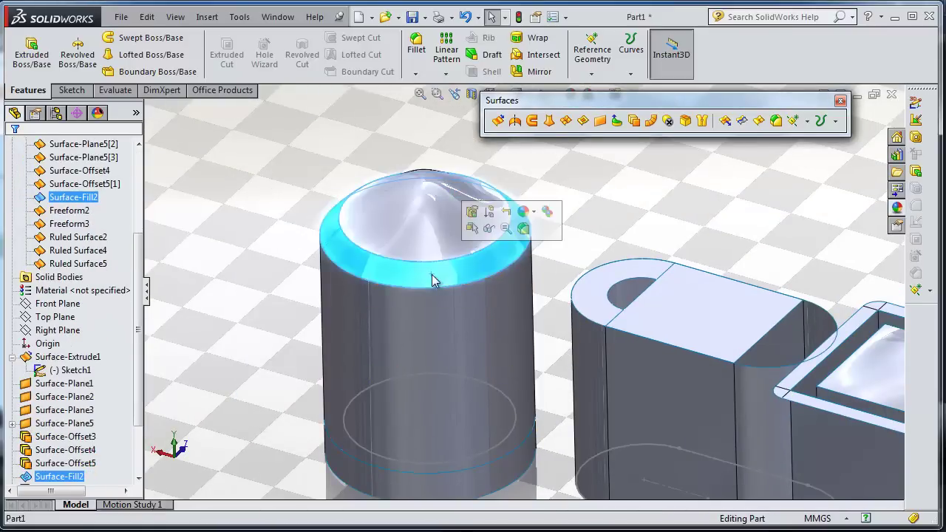
pyautogui.click(436, 316)
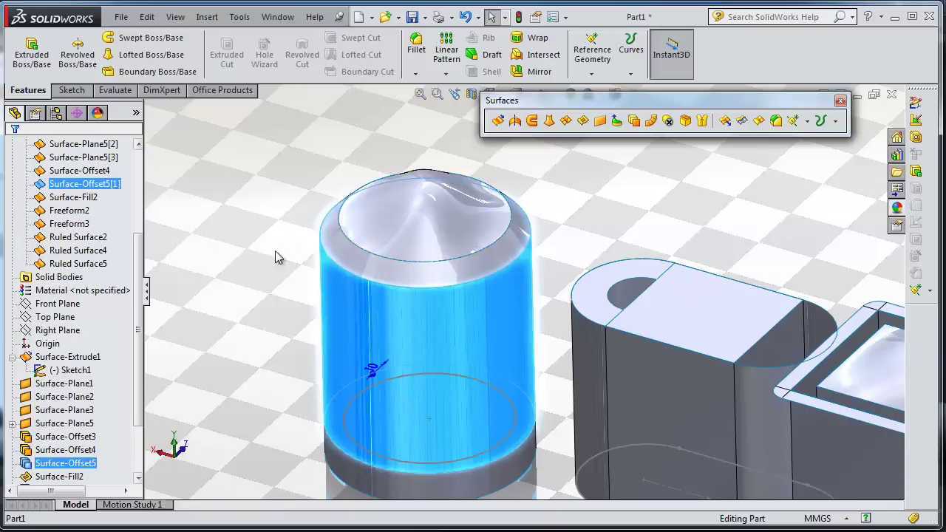
pyautogui.click(341, 255)
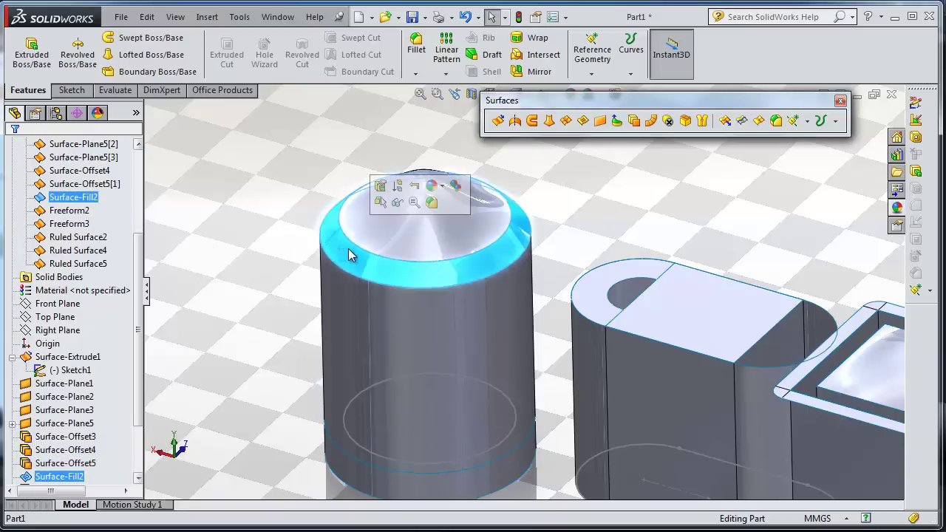
pyautogui.click(376, 252)
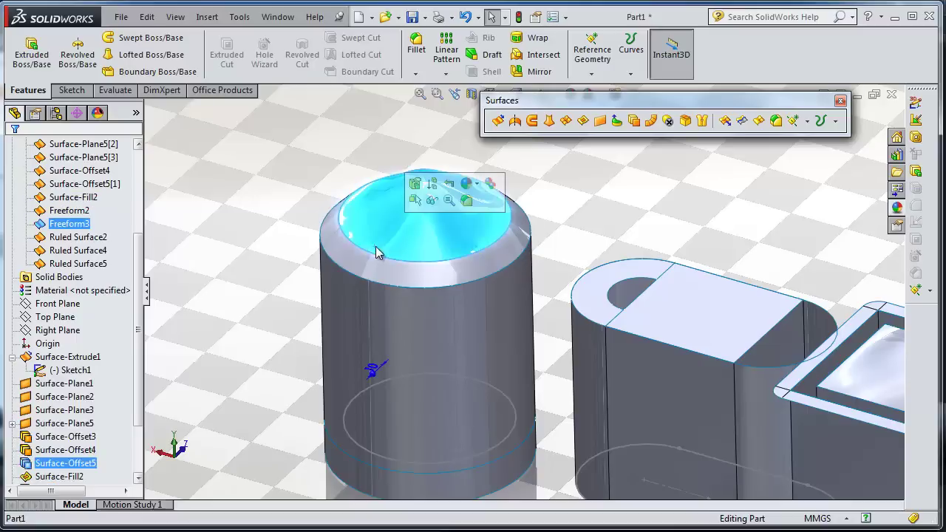
pyautogui.click(561, 219)
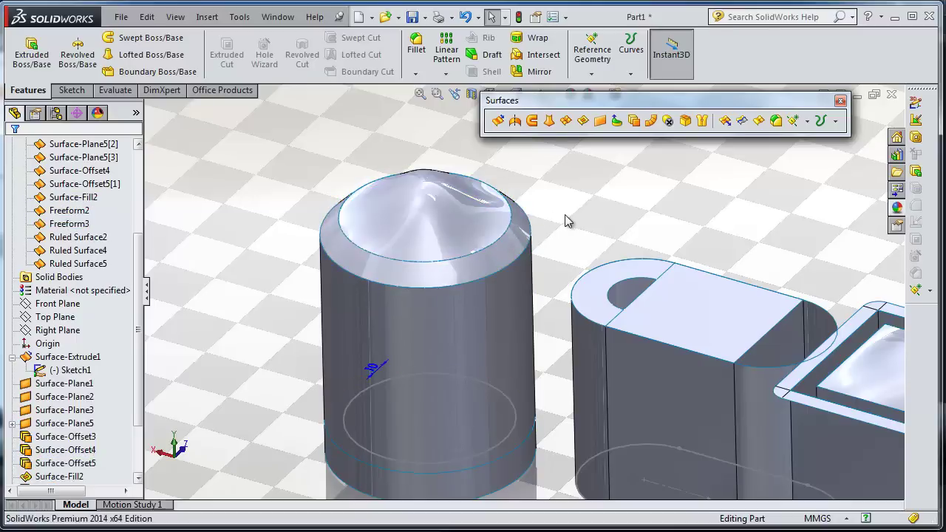
pyautogui.moveTo(566, 217); pyautogui.dragTo(540, 262, button='middle')
pyautogui.scroll(1, 517, 236)
pyautogui.scroll(-2, 510, 235)
pyautogui.scroll(-1, 554, 256)
pyautogui.scroll(-1, 540, 264)
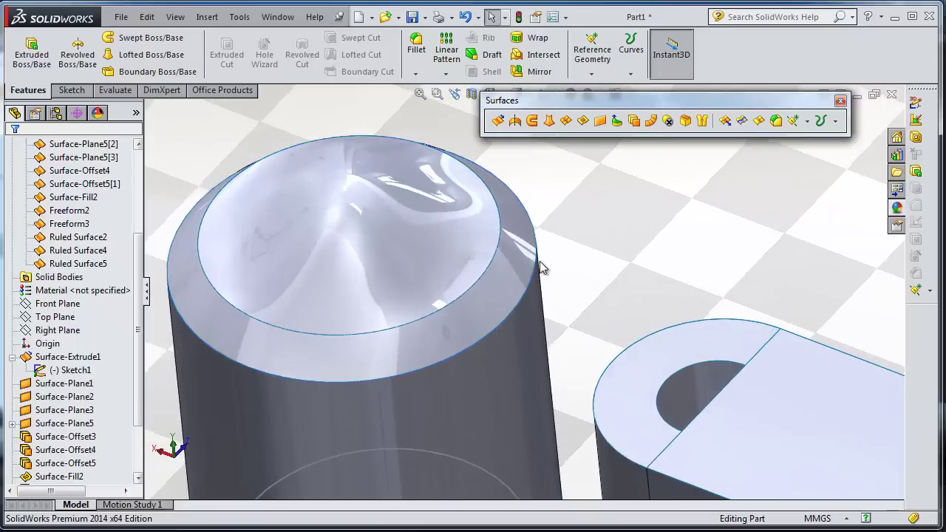
pyautogui.scroll(1, 542, 266)
pyautogui.moveTo(573, 305); pyautogui.dragTo(509, 331, button='middle')
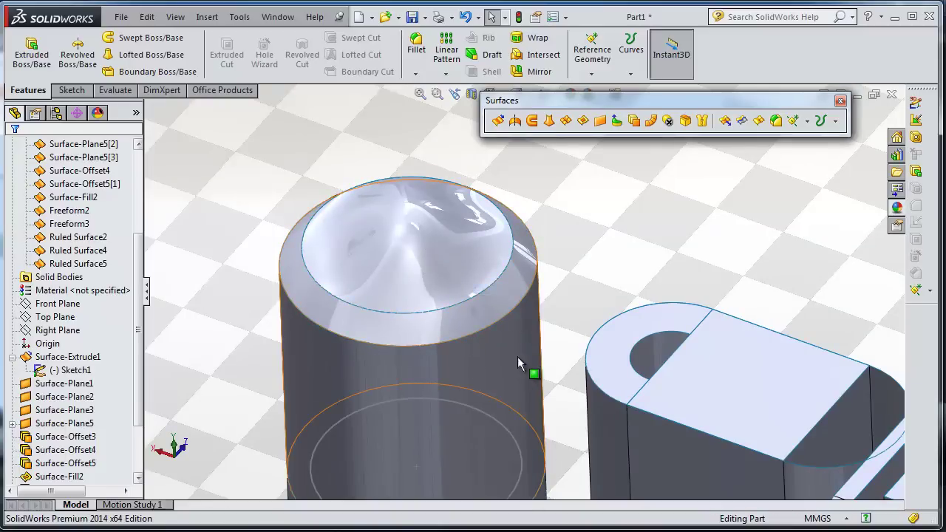
# - Review the part's list of surface bodies and highlight them all in the model
pyautogui.moveTo(139, 279); pyautogui.dragTo(134, 185)
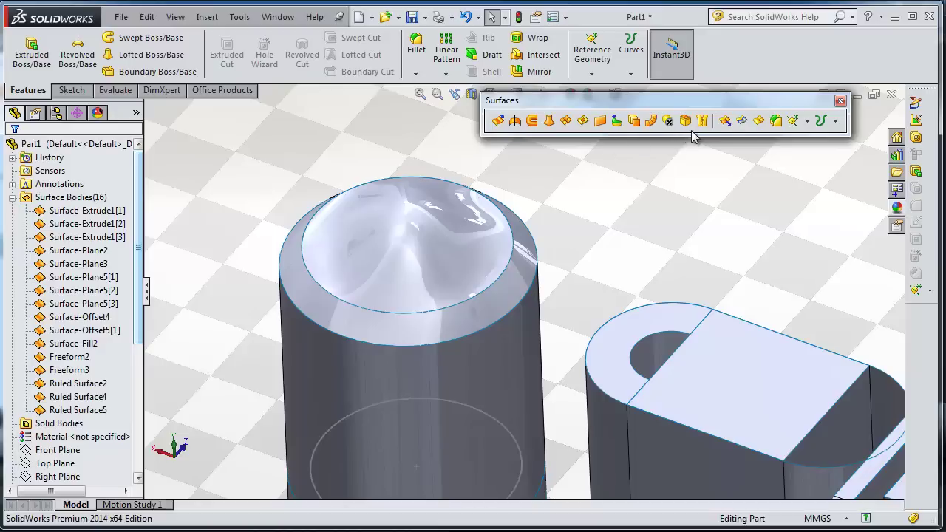
pyautogui.click(48, 198)
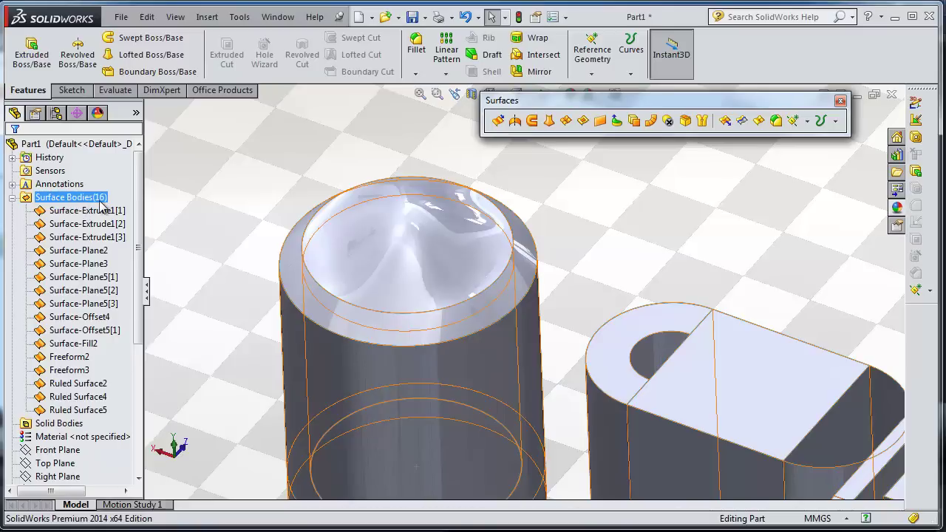
pyautogui.click(247, 234)
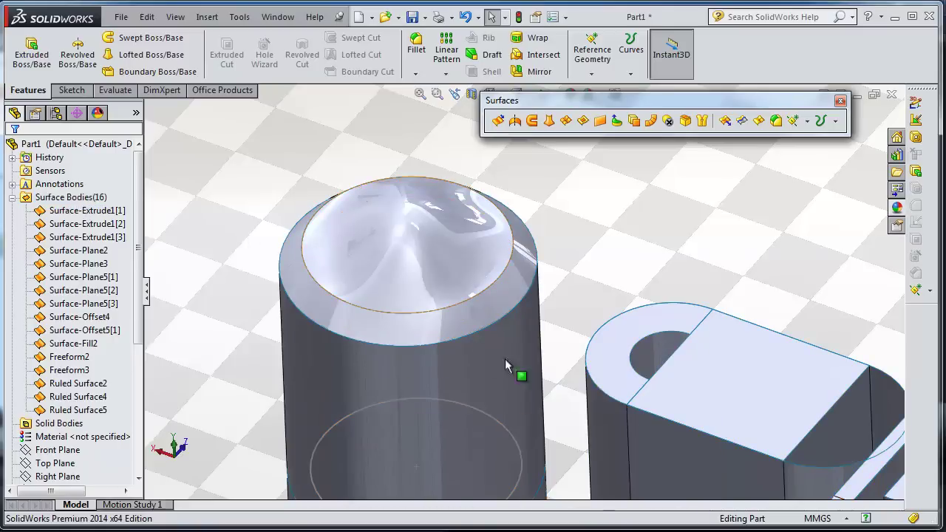
# - Knit the cylinder's freeform top, sloped fill ring, offset side wall and lower ruled band into one surface
pyautogui.scroll(3, 484, 329)
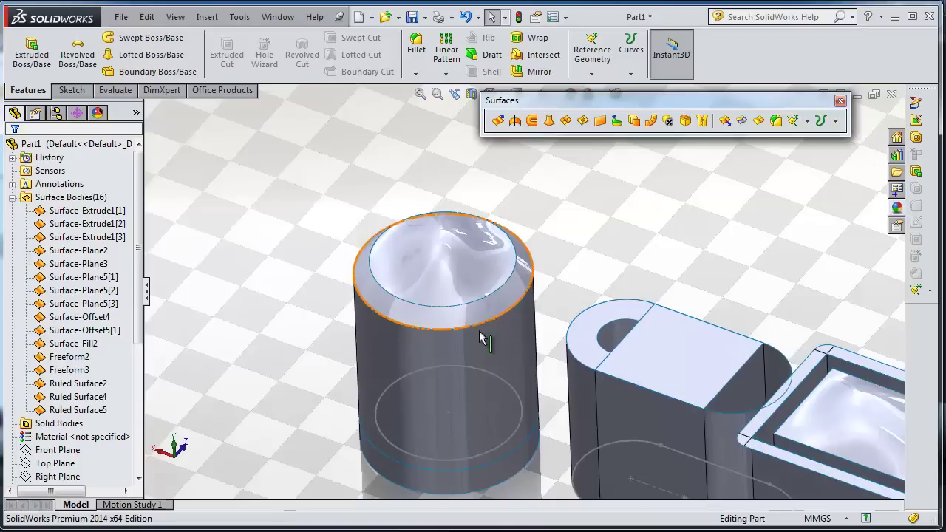
pyautogui.scroll(-4, 489, 317)
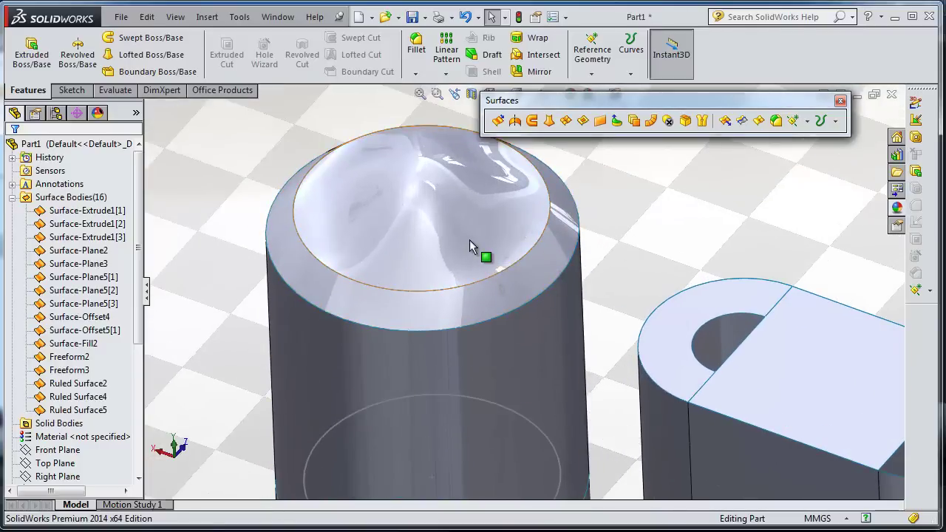
pyautogui.click(704, 123)
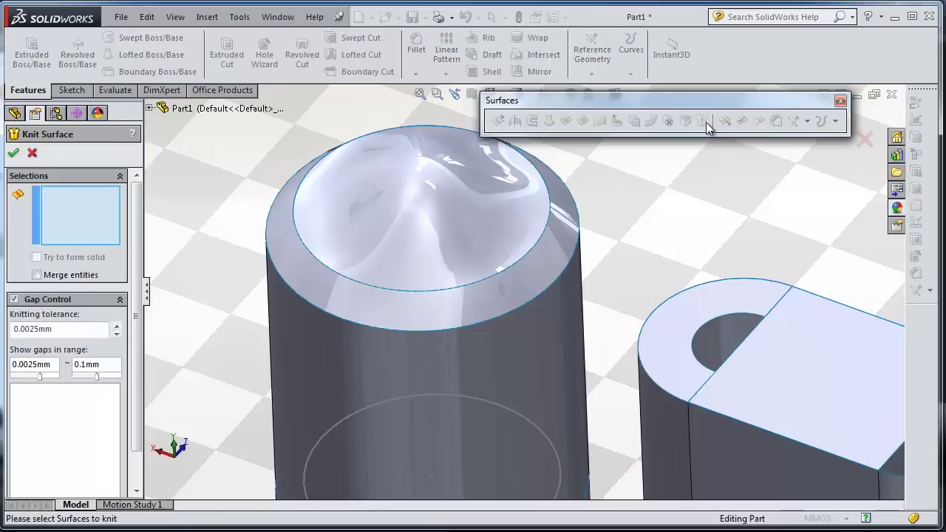
pyautogui.click(328, 215)
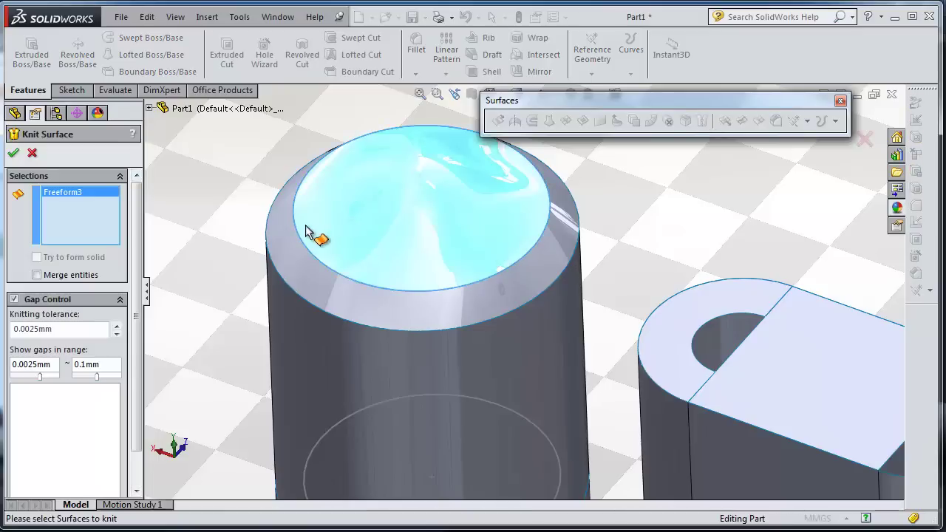
pyautogui.click(292, 264)
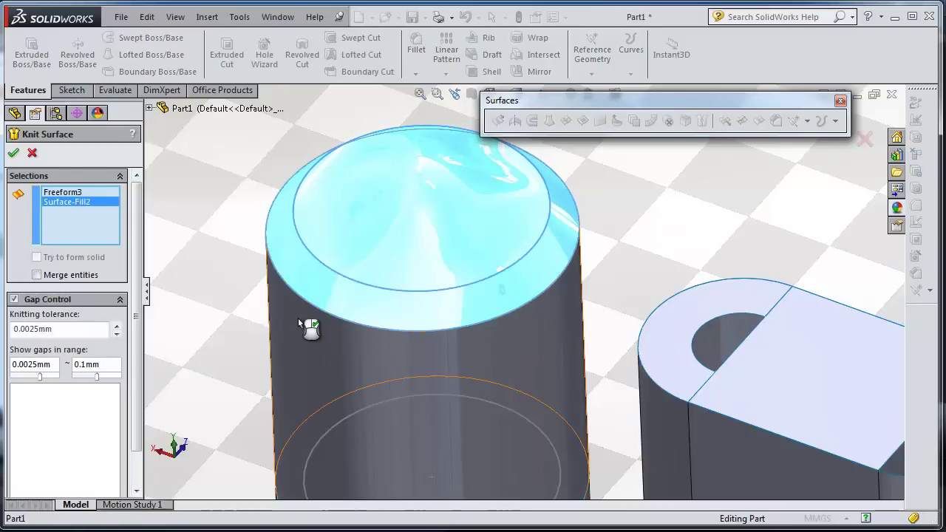
pyautogui.click(269, 303)
pyautogui.scroll(4, 230, 285)
pyautogui.moveTo(240, 294); pyautogui.dragTo(256, 222, button='middle')
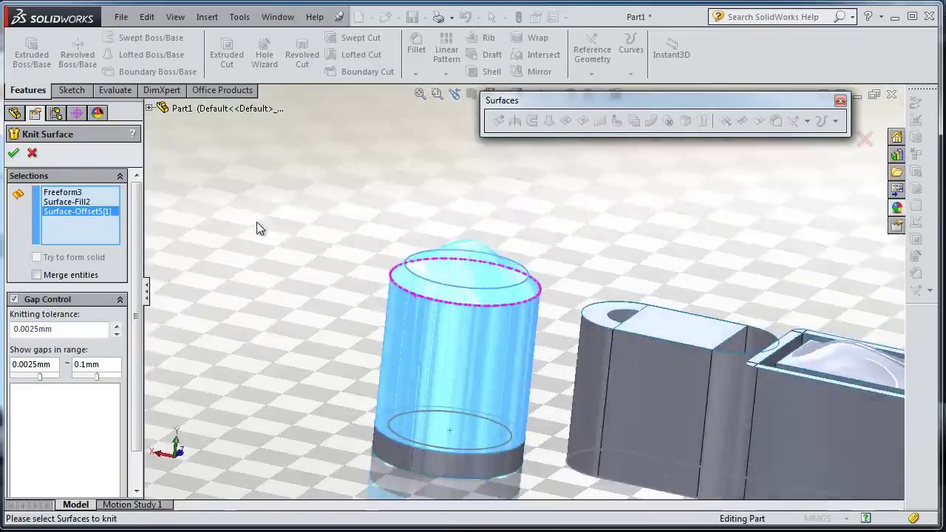
pyautogui.scroll(2, 257, 221)
pyautogui.scroll(-6, 475, 374)
pyautogui.click(537, 381)
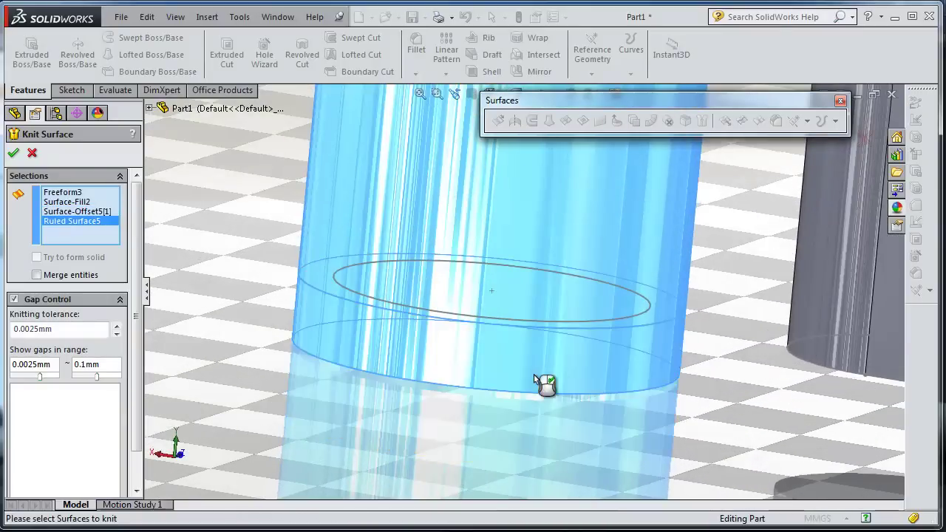
pyautogui.moveTo(481, 428); pyautogui.dragTo(451, 431, button='middle')
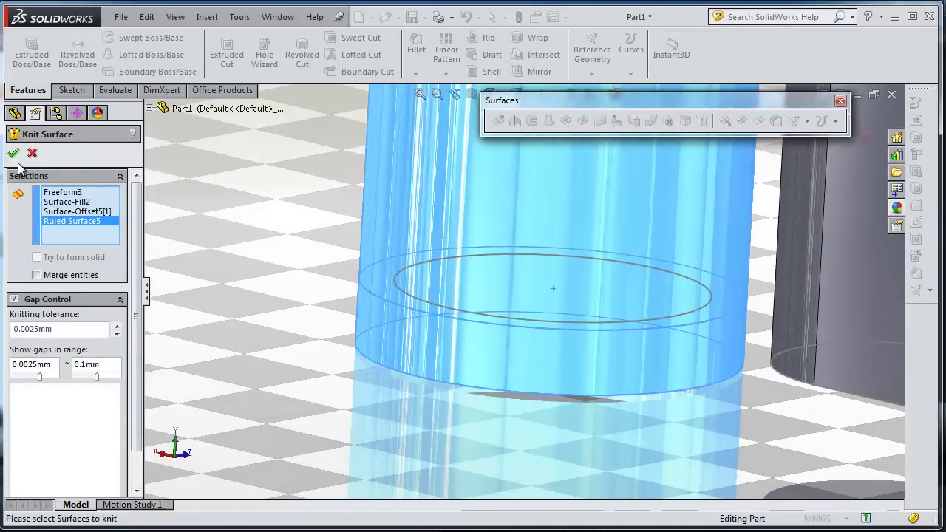
pyautogui.click(14, 153)
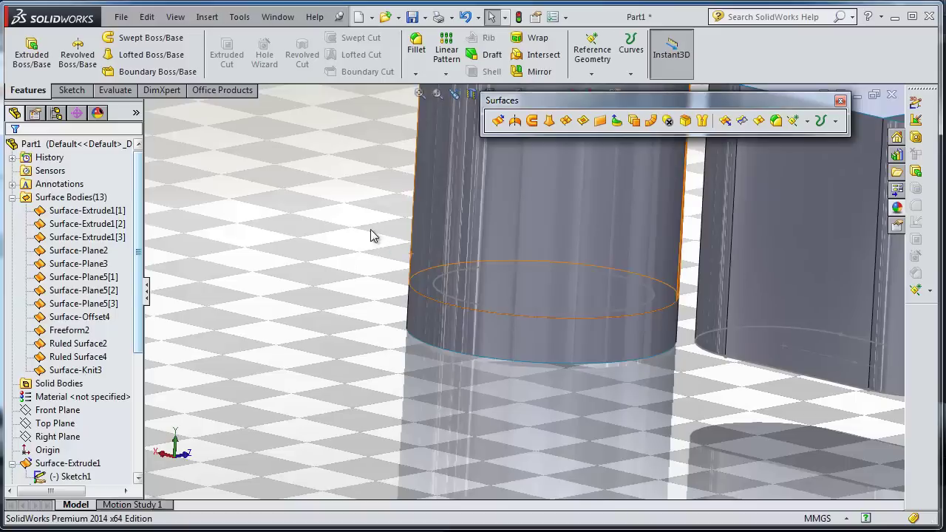
# - Check the updated surface bodies list and highlight the knitted cylinder body in the model
pyautogui.click(105, 240)
pyautogui.click(57, 198)
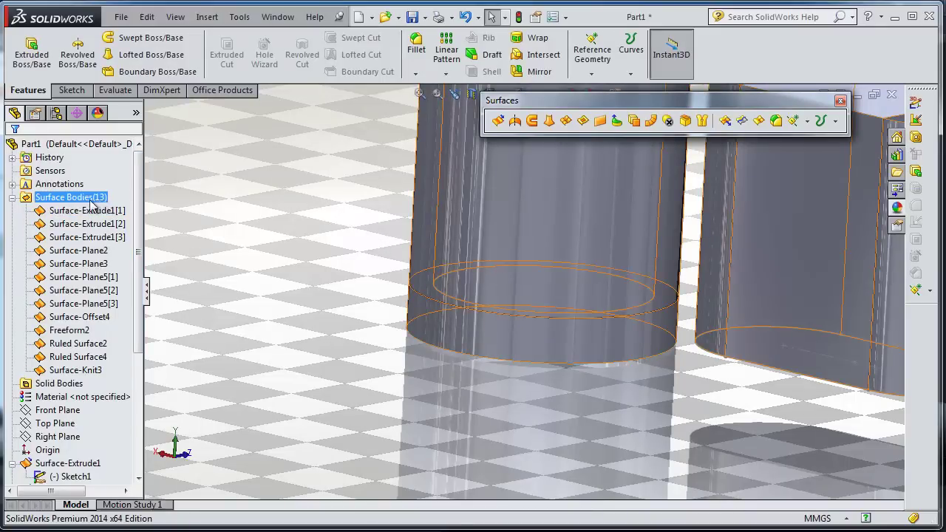
pyautogui.press('Escape')
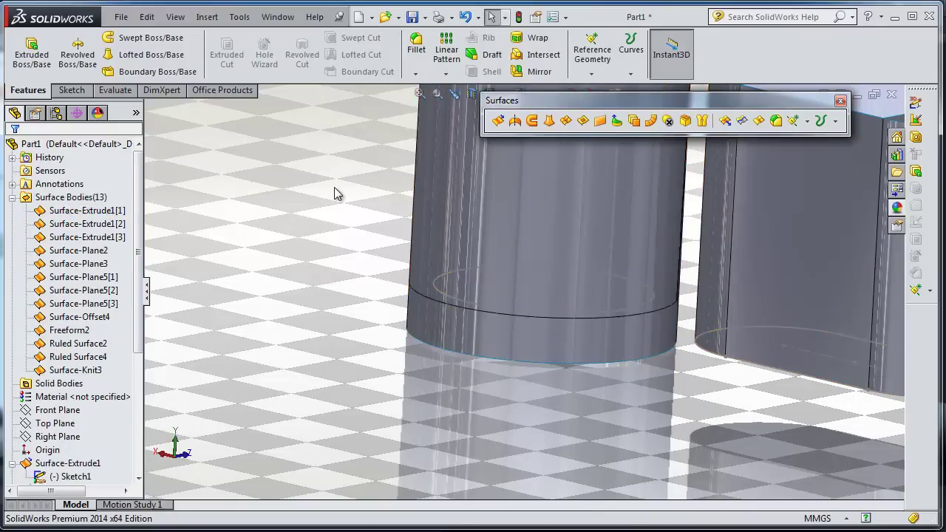
pyautogui.moveTo(334, 193); pyautogui.dragTo(561, 196, button='middle')
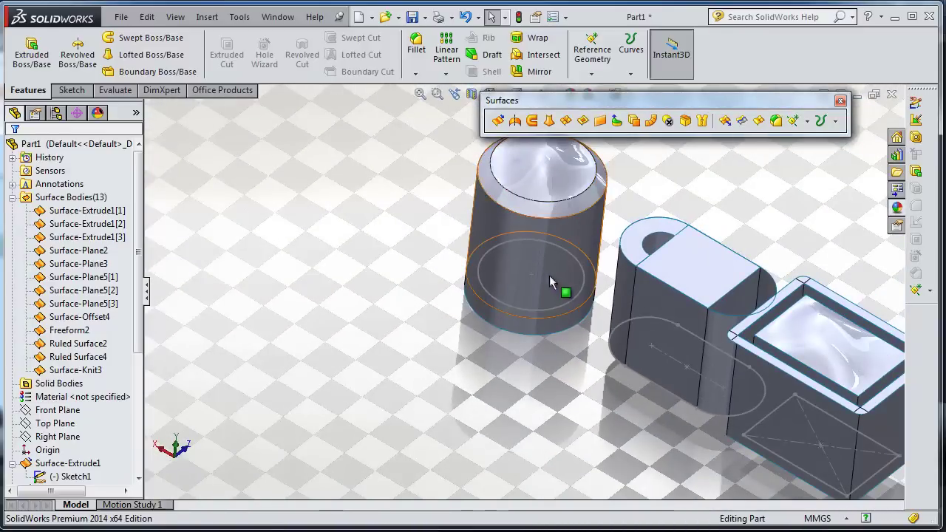
pyautogui.scroll(-5, 591, 189)
pyautogui.click(85, 372)
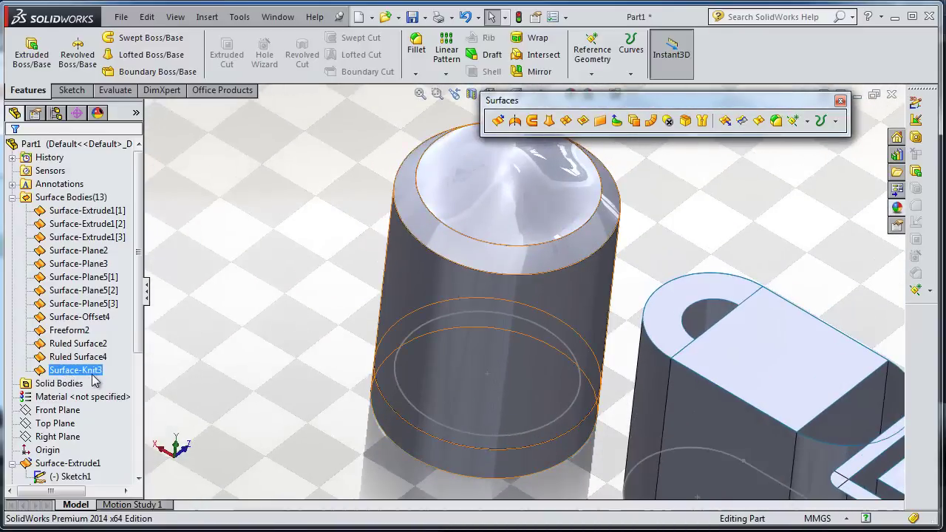
pyautogui.click(90, 375)
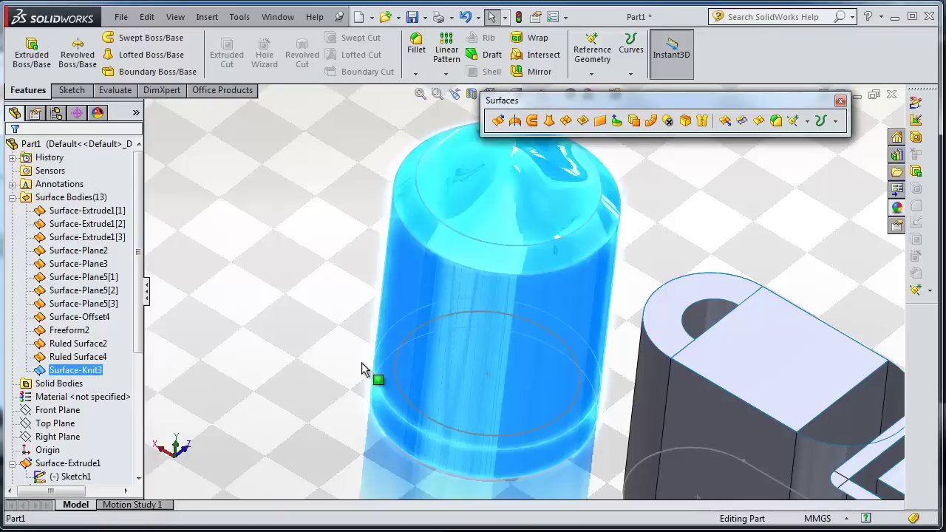
# - Knit the slot-shaped body's flat top surface with its adjoining half-ring ruled surface
pyautogui.moveTo(468, 361); pyautogui.dragTo(567, 255, button='middle')
pyautogui.moveTo(337, 286); pyautogui.dragTo(579, 270, button='middle')
pyautogui.scroll(2, 578, 271)
pyautogui.scroll(-3, 591, 266)
pyautogui.click(706, 250)
pyautogui.moveTo(705, 250); pyautogui.dragTo(693, 319, button='middle')
pyautogui.press('z')
pyautogui.click(701, 121)
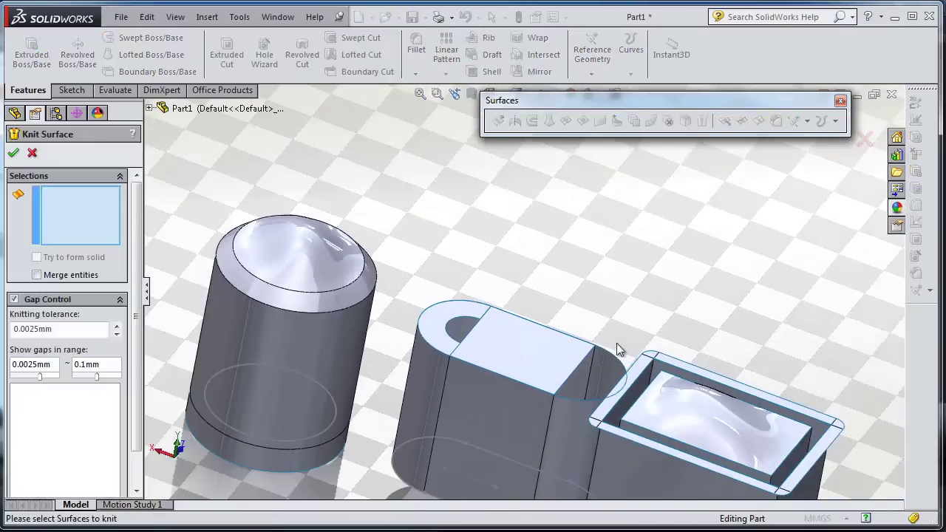
pyautogui.click(540, 360)
pyautogui.click(452, 353)
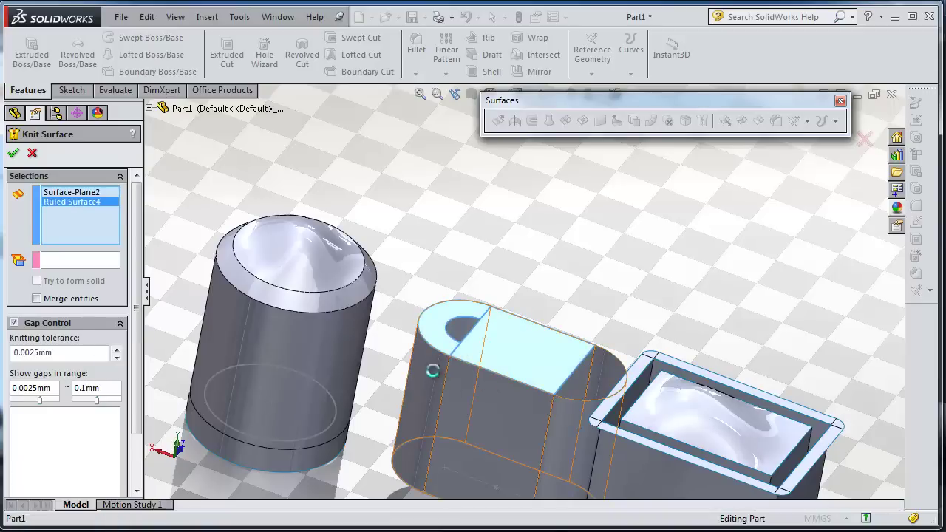
pyautogui.click(14, 153)
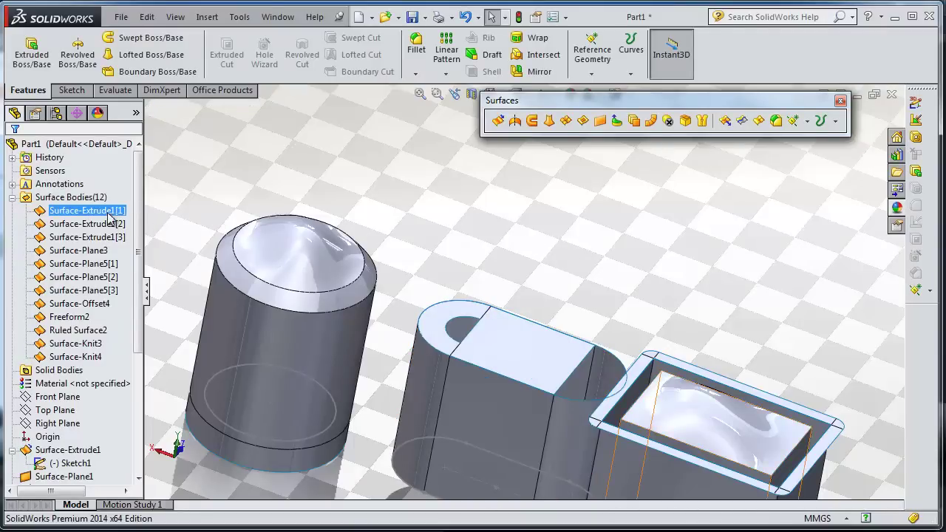
# - Select the slot-shaped body's flat bottom surface and examine it from below
pyautogui.scroll(3, 747, 342)
pyautogui.moveTo(747, 342); pyautogui.dragTo(632, 376, button='middle')
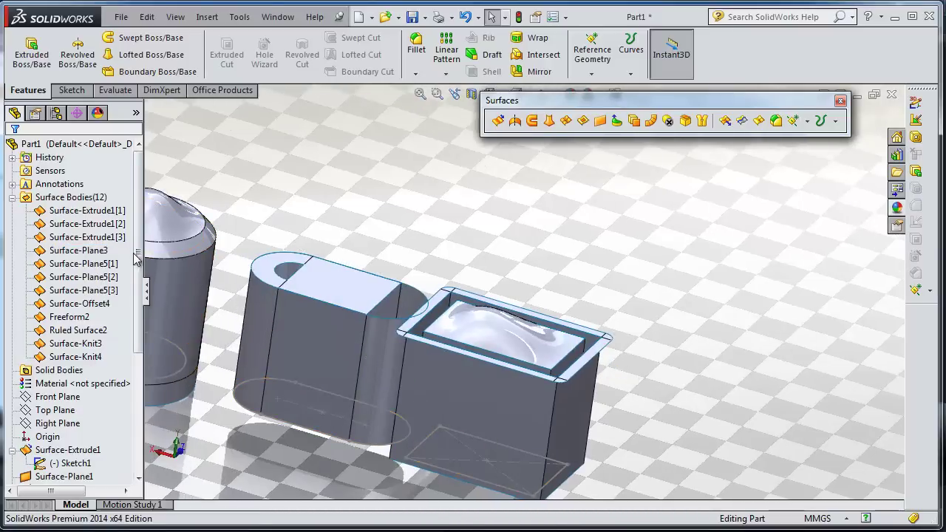
pyautogui.click(102, 279)
pyautogui.keyDown('ctrl'); pyautogui.click(87, 264); pyautogui.keyUp('ctrl')
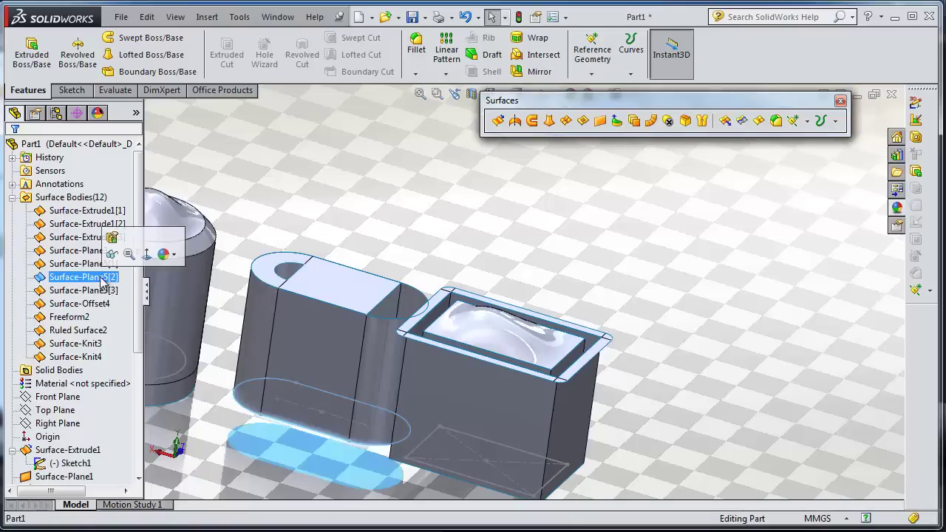
pyautogui.click(88, 272)
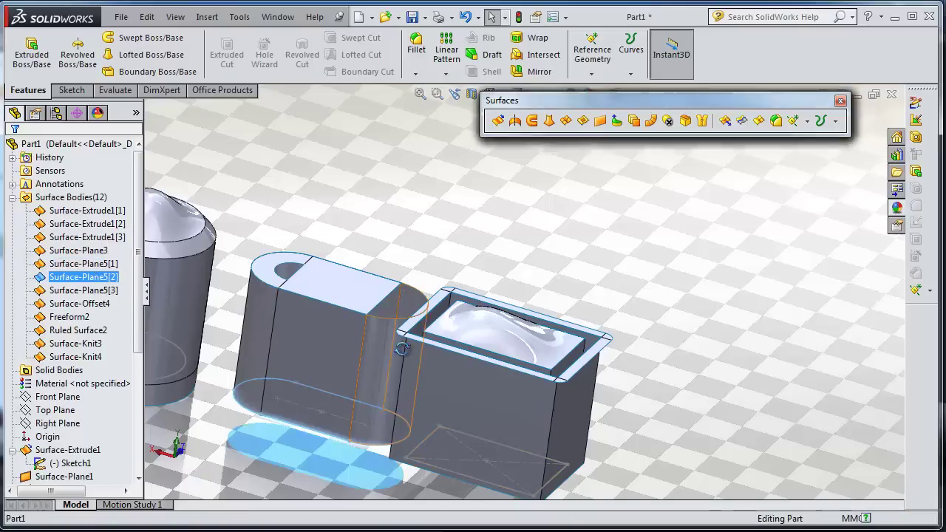
pyautogui.moveTo(302, 392); pyautogui.dragTo(414, 281, button='middle')
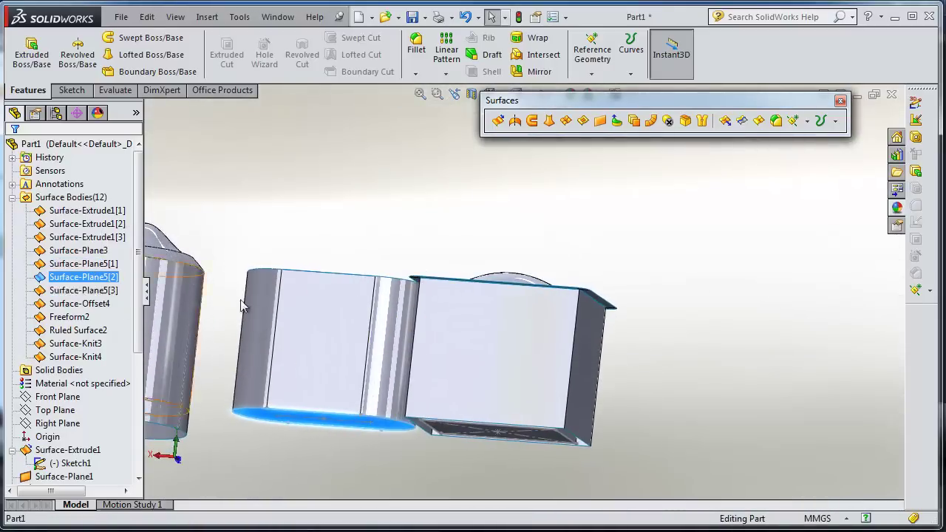
# - Knit the slot-shaped body's flat bottom surface with its extruded side wall
pyautogui.click(702, 122)
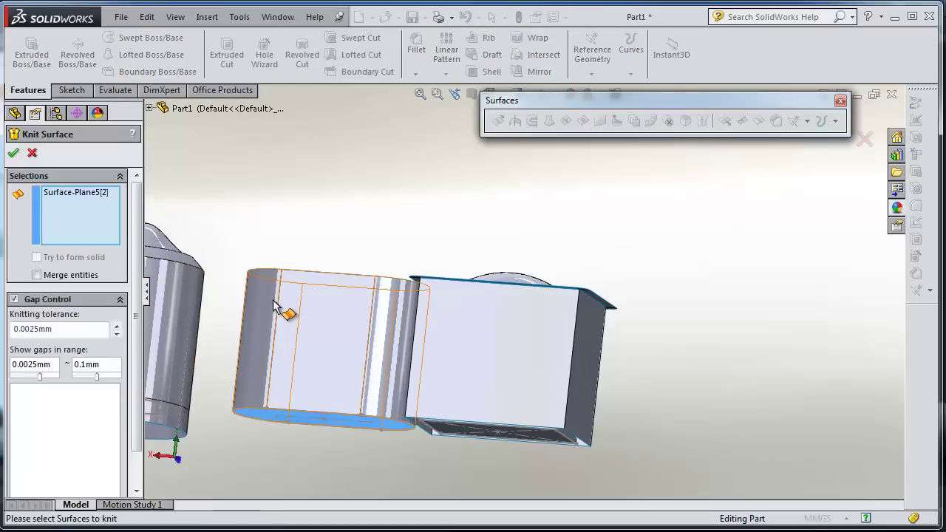
pyautogui.click(331, 327)
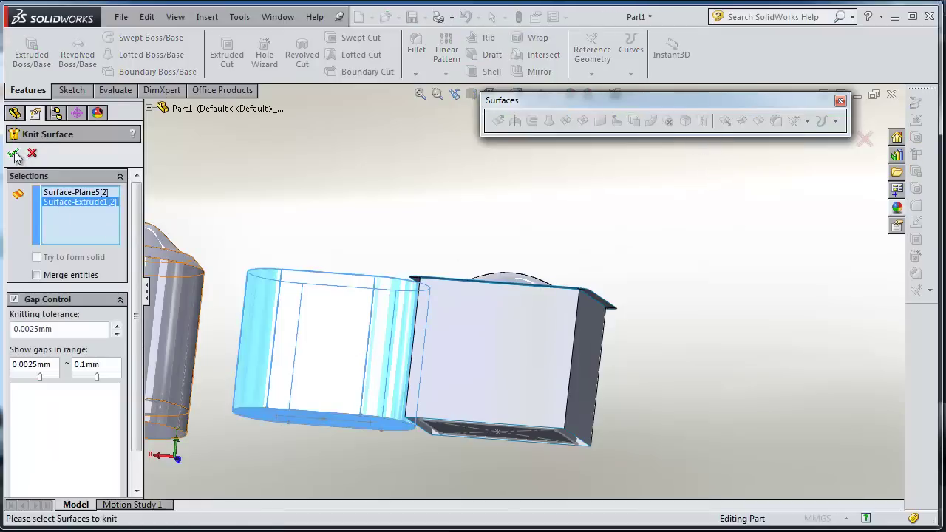
pyautogui.click(15, 154)
# - Knit the rectangular body's flat inner bottom surface with its inner extruded side walls
pyautogui.moveTo(338, 237); pyautogui.dragTo(362, 227, button='middle')
pyautogui.click(543, 408)
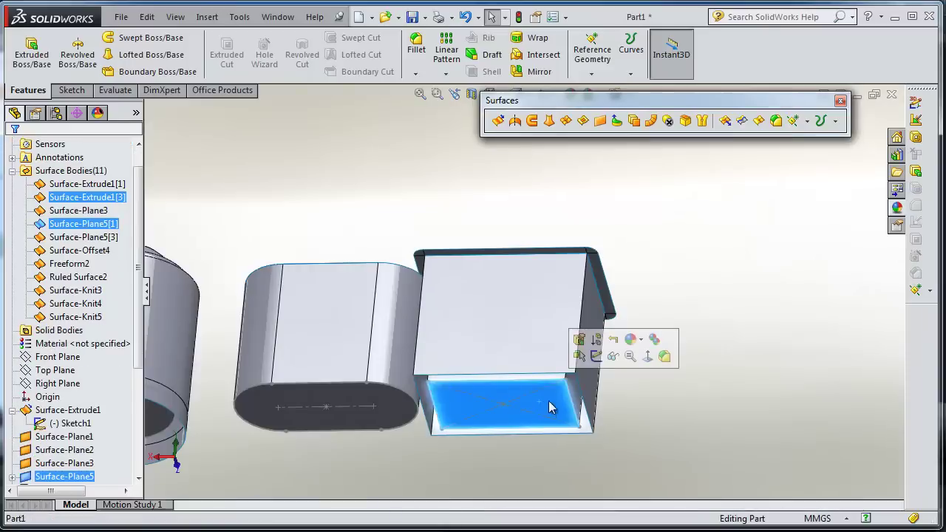
pyautogui.click(702, 122)
pyautogui.scroll(-4, 597, 337)
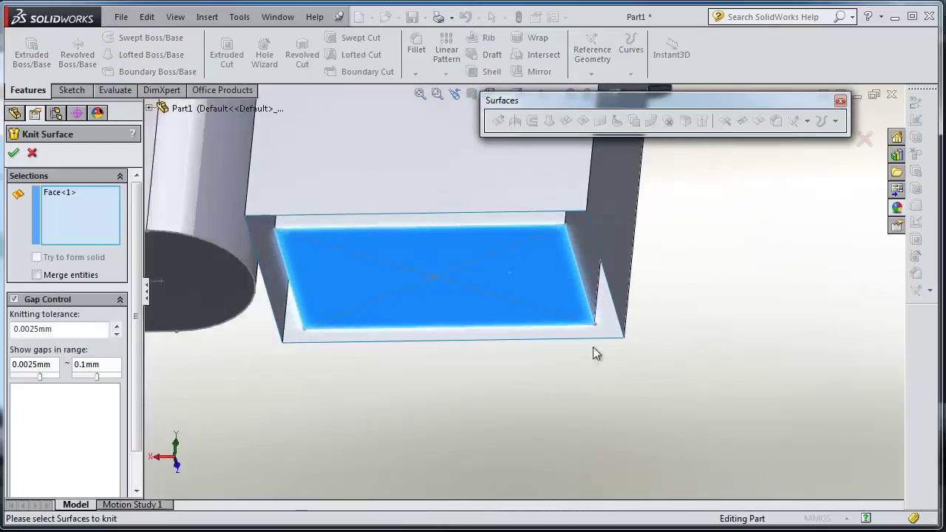
pyautogui.click(596, 275)
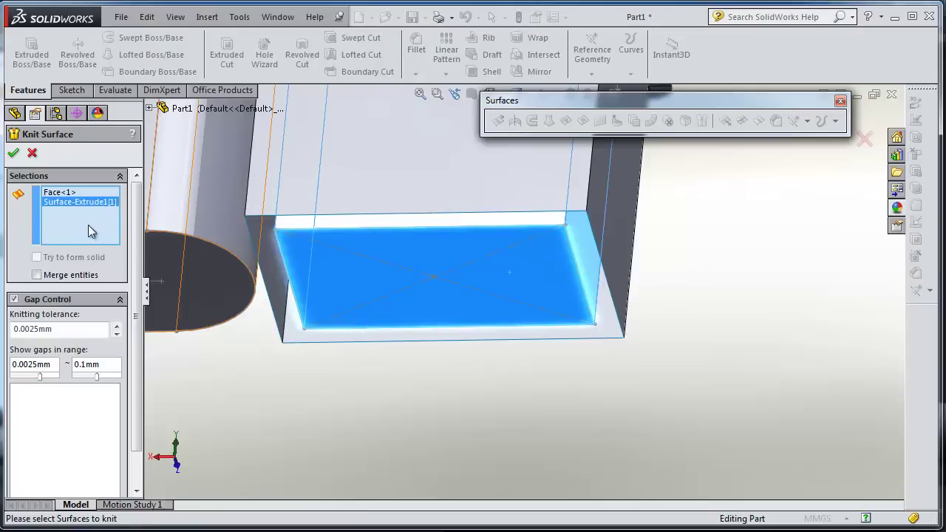
pyautogui.click(15, 152)
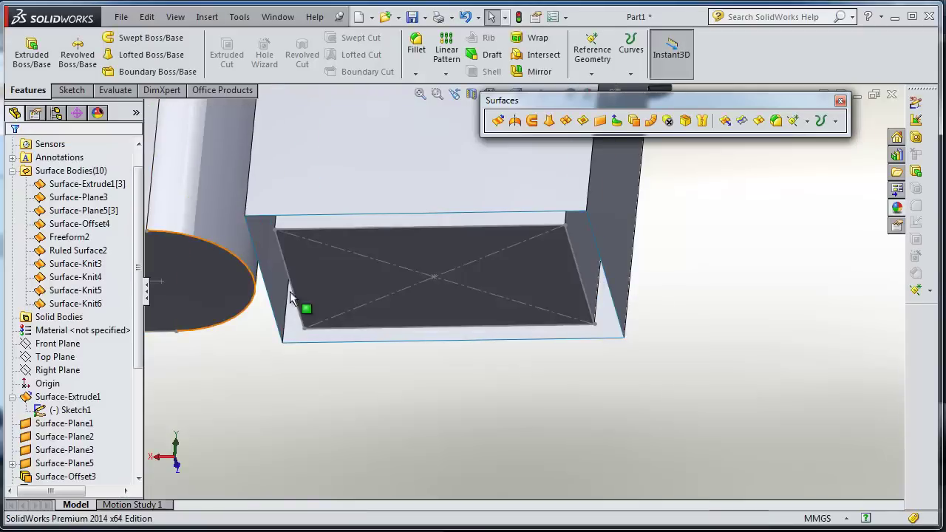
# - Knit the cylinder's flat circular bottom surface with its inner extruded wall
pyautogui.scroll(3, 306, 300)
pyautogui.middleClick(309, 300)
pyautogui.moveTo(309, 300); pyautogui.dragTo(315, 247, button='middle')
pyautogui.scroll(-5, 198, 240)
pyautogui.click(199, 227)
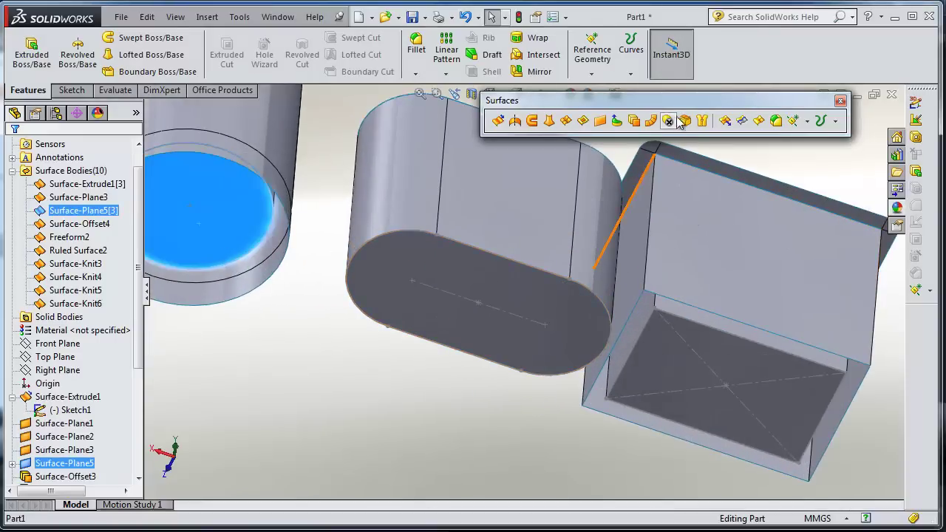
pyautogui.click(702, 120)
pyautogui.scroll(-4, 252, 175)
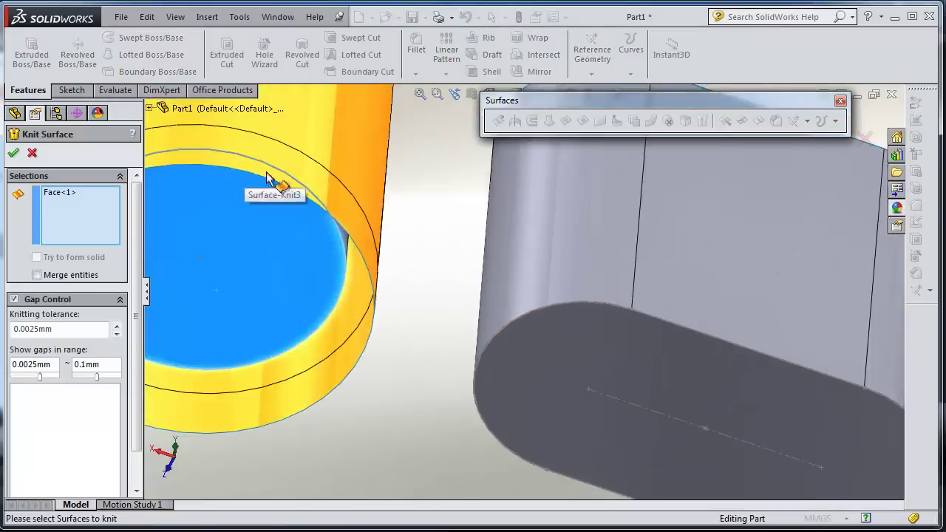
pyautogui.moveTo(429, 204); pyautogui.dragTo(401, 169, button='middle')
pyautogui.click(345, 202)
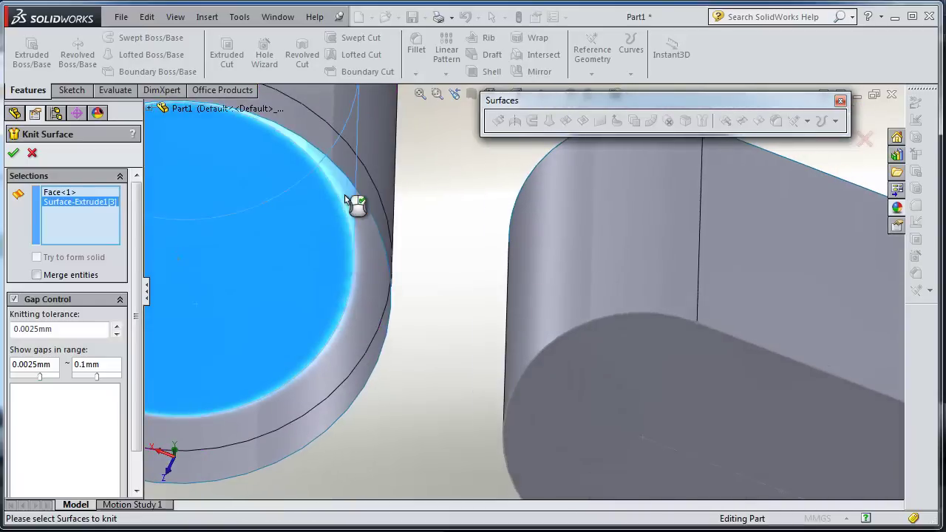
pyautogui.click(14, 155)
# - Knit the rectangular body's freeform top with its knitted inner walls and bottom
pyautogui.scroll(3, 398, 258)
pyautogui.moveTo(450, 268); pyautogui.dragTo(453, 227, button='middle')
pyautogui.scroll(-3, 453, 227)
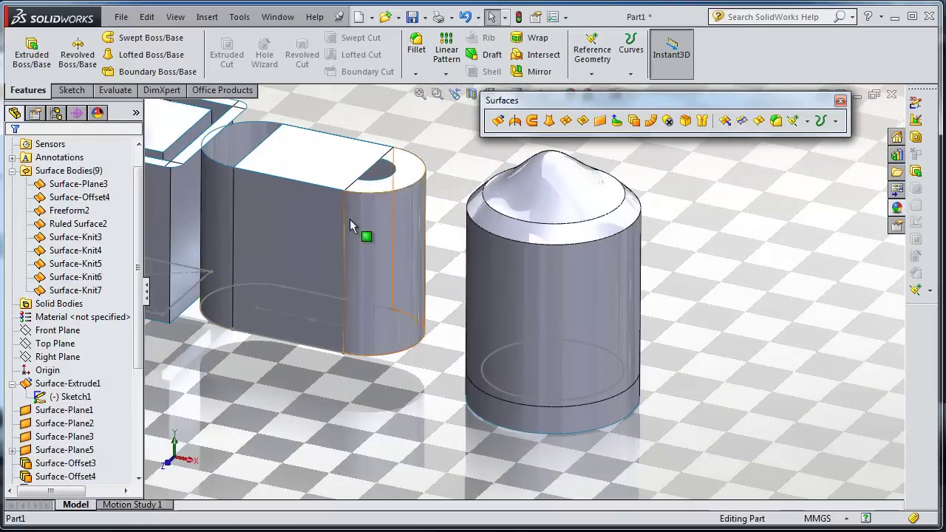
pyautogui.scroll(3, 174, 217)
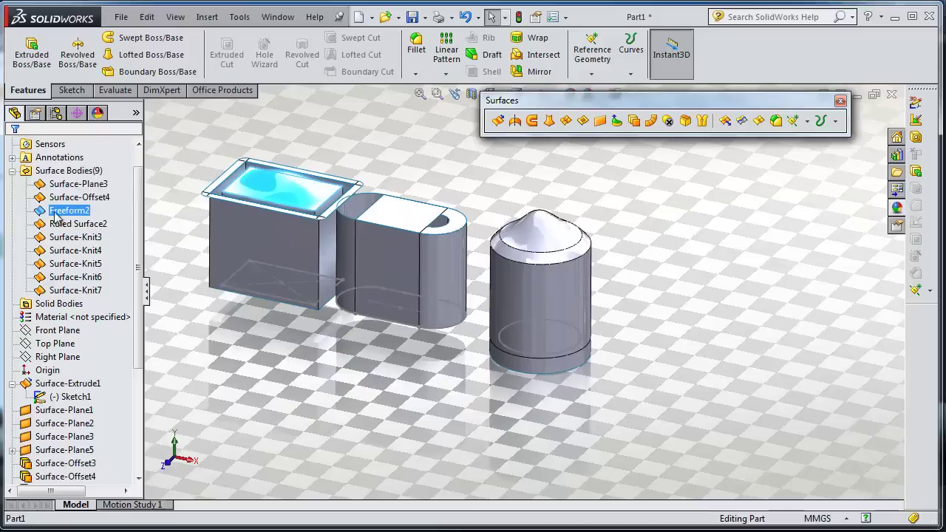
pyautogui.click(702, 120)
pyautogui.scroll(-4, 333, 218)
pyautogui.click(358, 235)
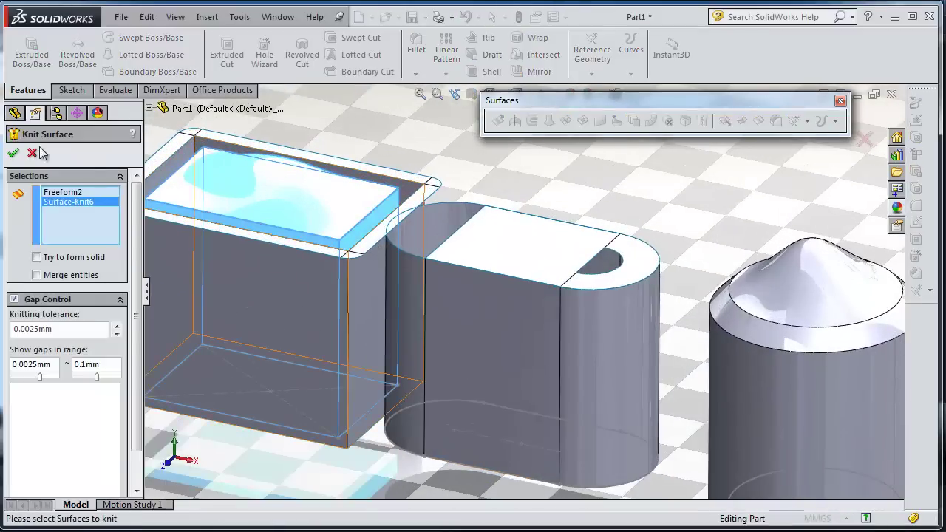
pyautogui.click(18, 153)
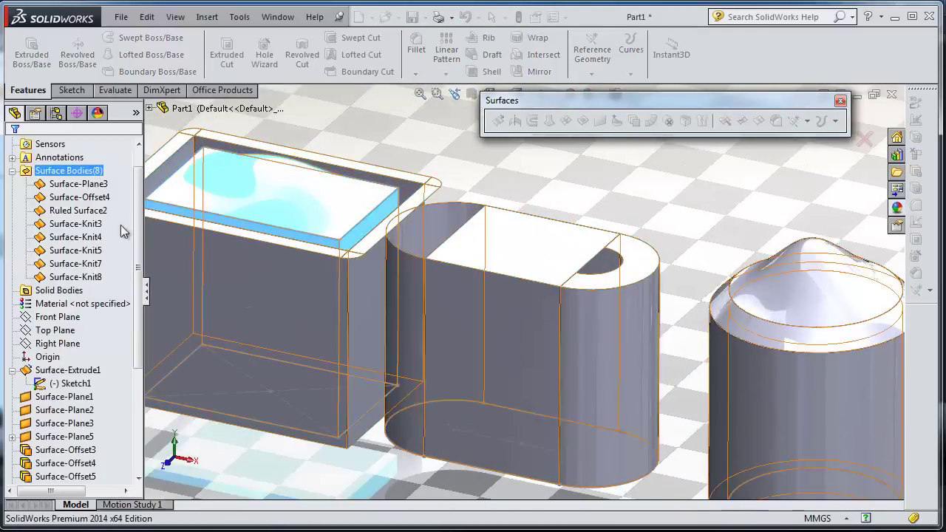
# - Check the updated surface bodies list against the model and examine the three knitted shapes
pyautogui.click(67, 186)
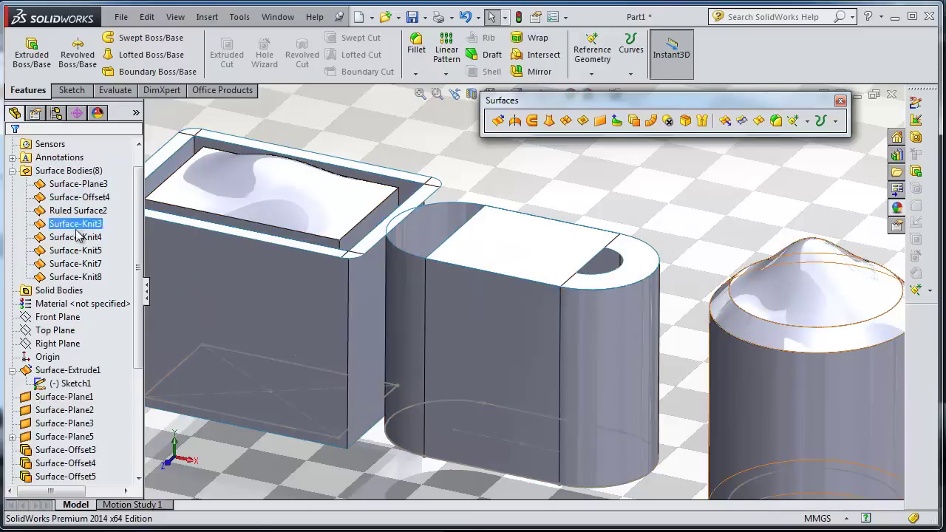
pyautogui.click(89, 265)
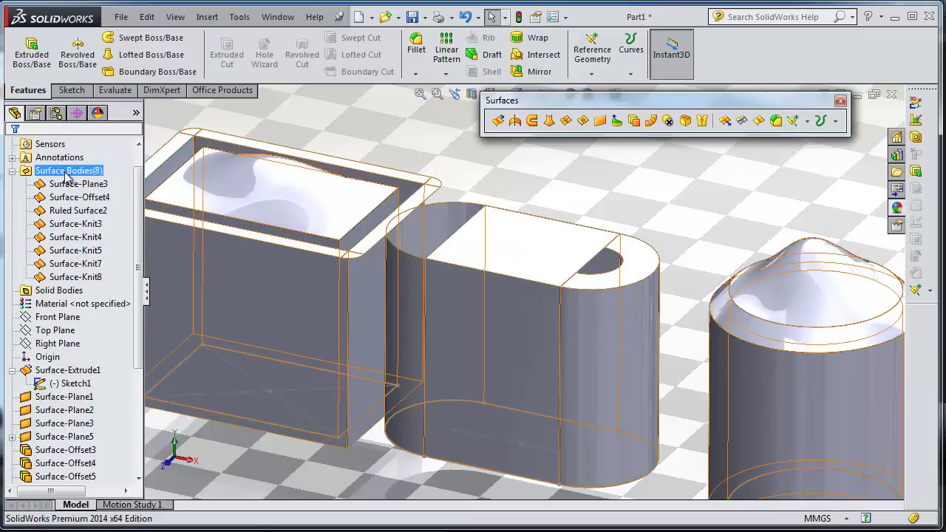
pyautogui.scroll(1, 697, 299)
pyautogui.scroll(1, 696, 298)
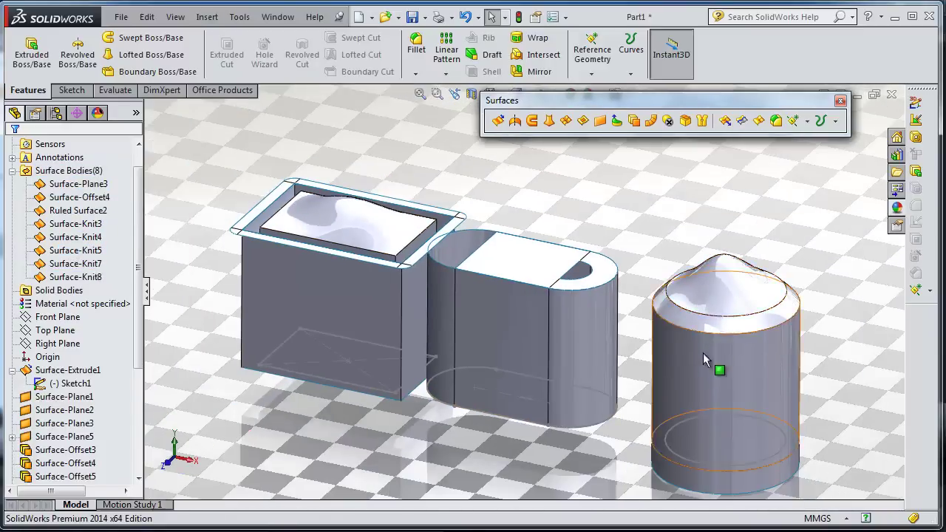
pyautogui.scroll(-1, 701, 359)
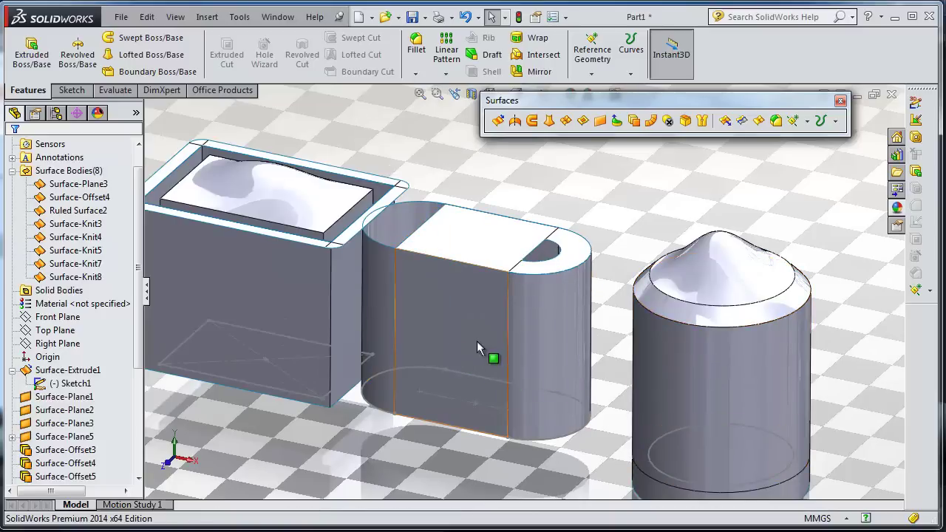